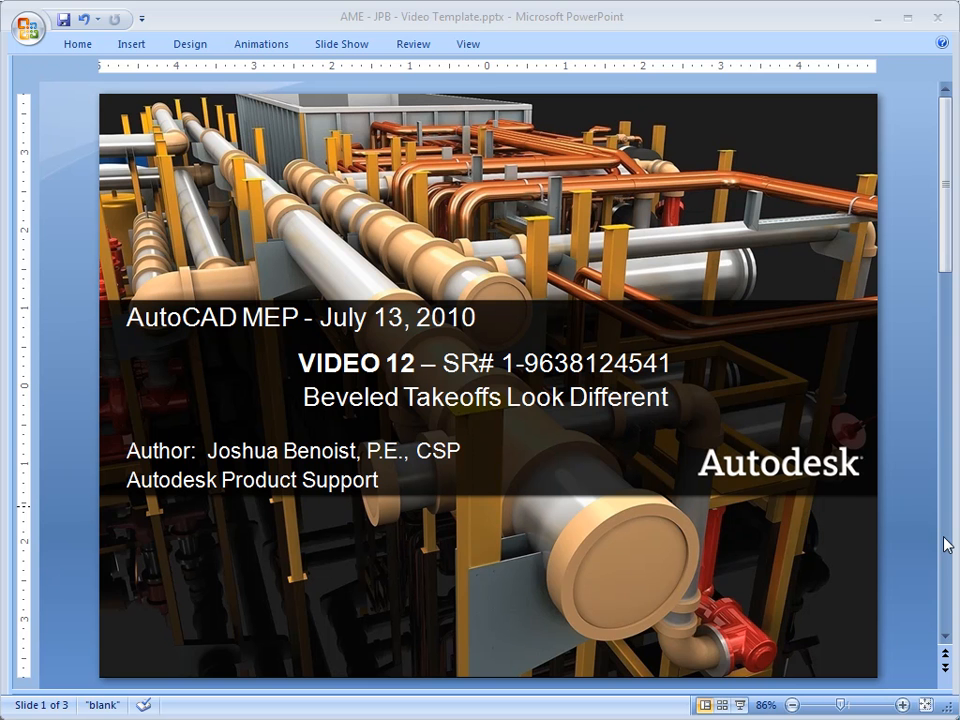
left_click(947, 545)
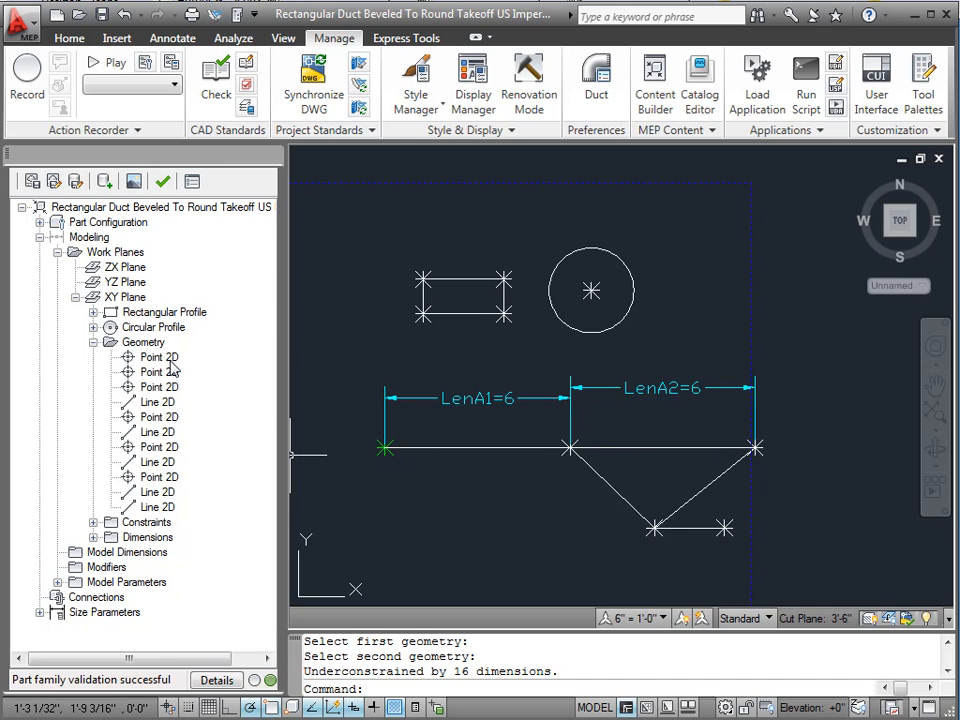
scroll(172, 368, "up", 2)
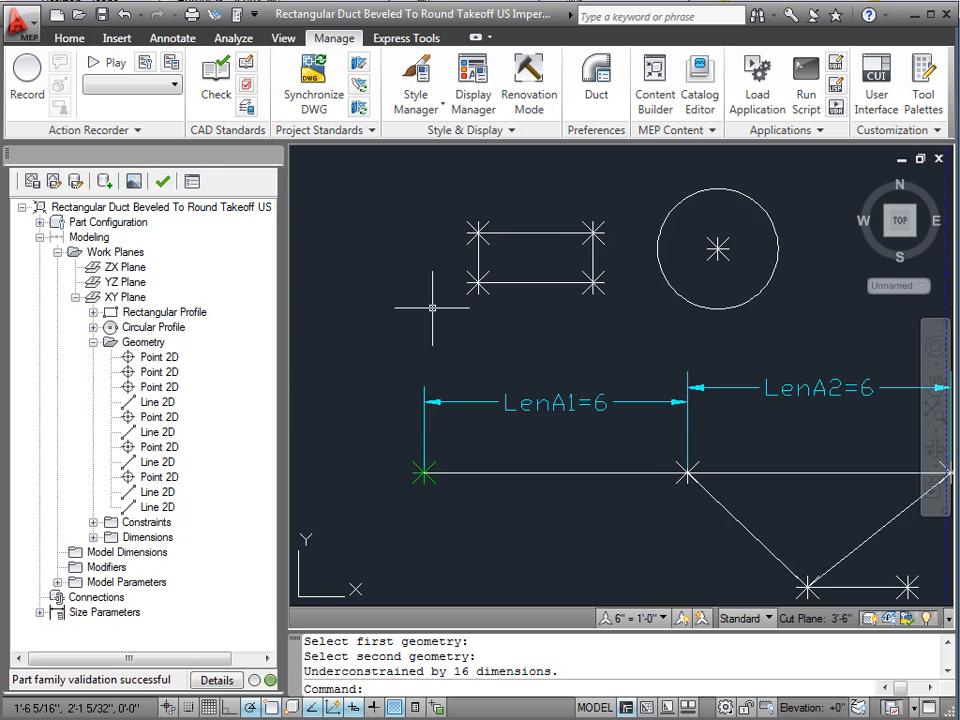
scroll(361, 316, "down", 3)
scroll(709, 314, "up", 2)
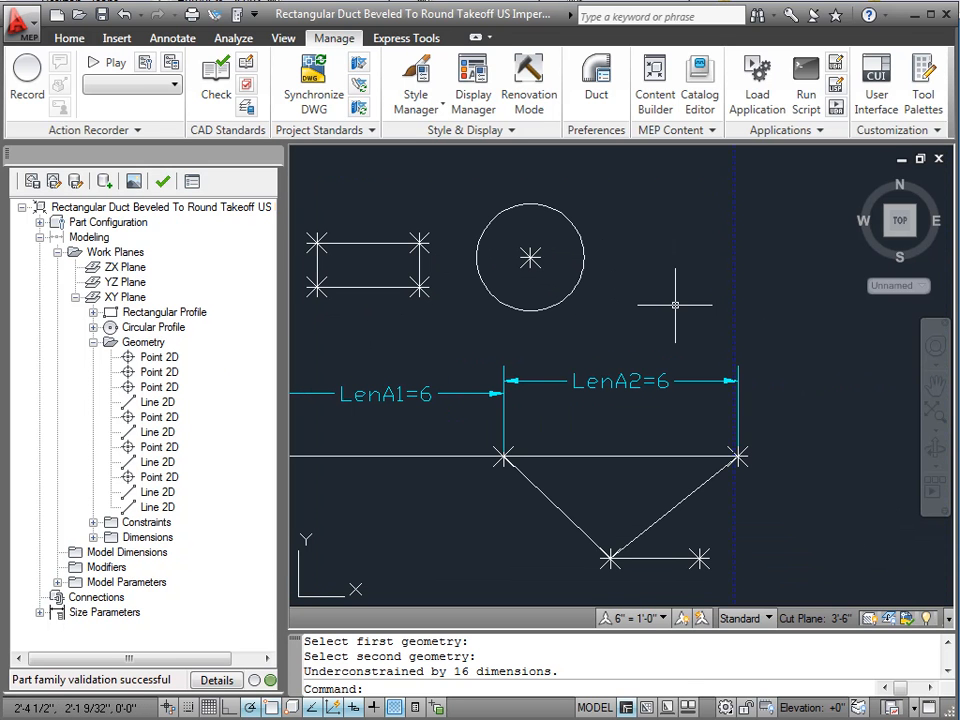
Step: Collapse the XY Plane's geometry list and constrain the sloping line below the LenA2 segment's far endpoint perpendicular to that horizontal segment
left_click(93, 342)
right_click(120, 301)
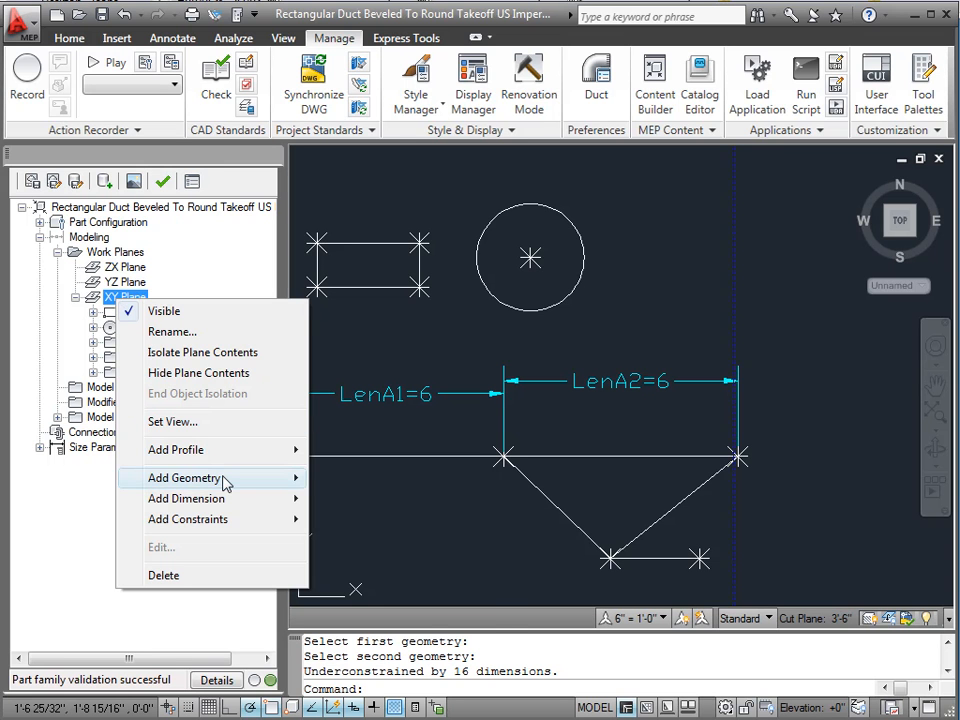
mouse_move(225, 484)
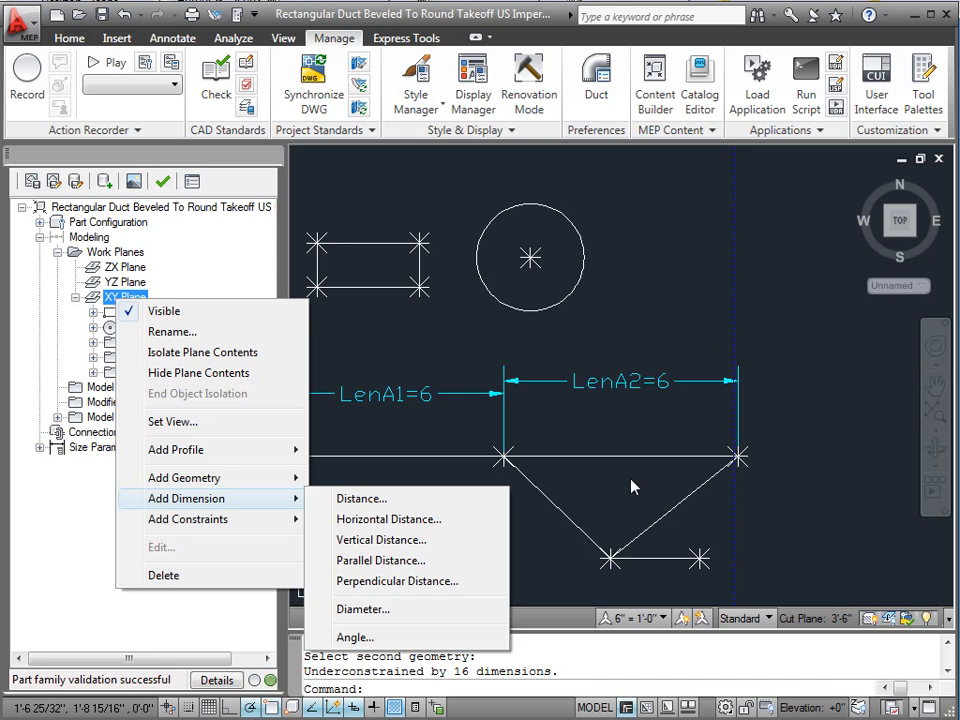
mouse_move(225, 525)
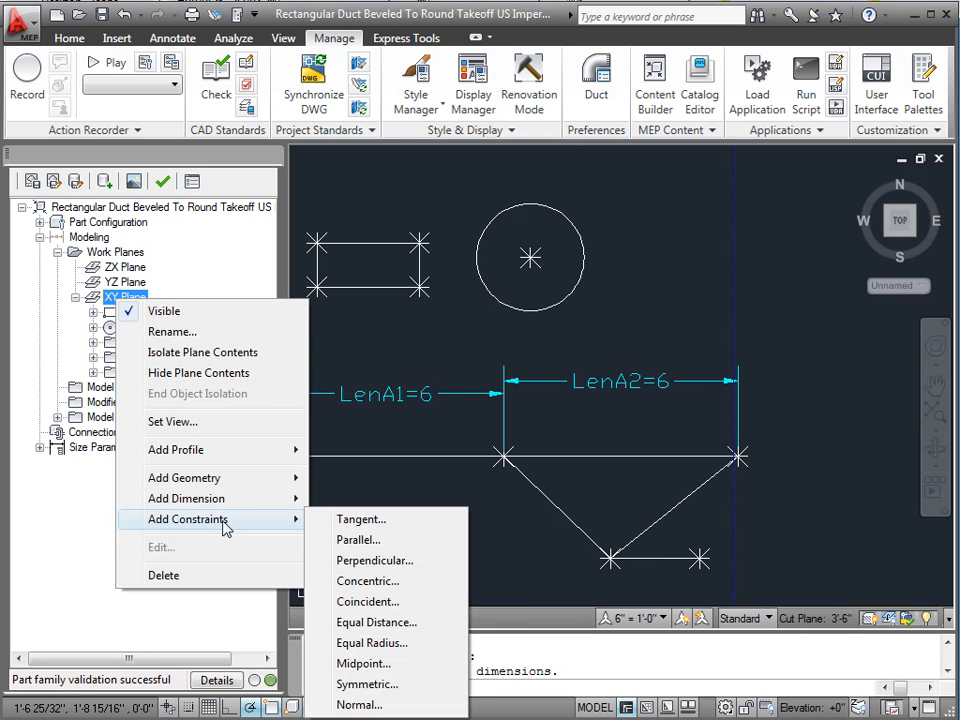
left_click(372, 561)
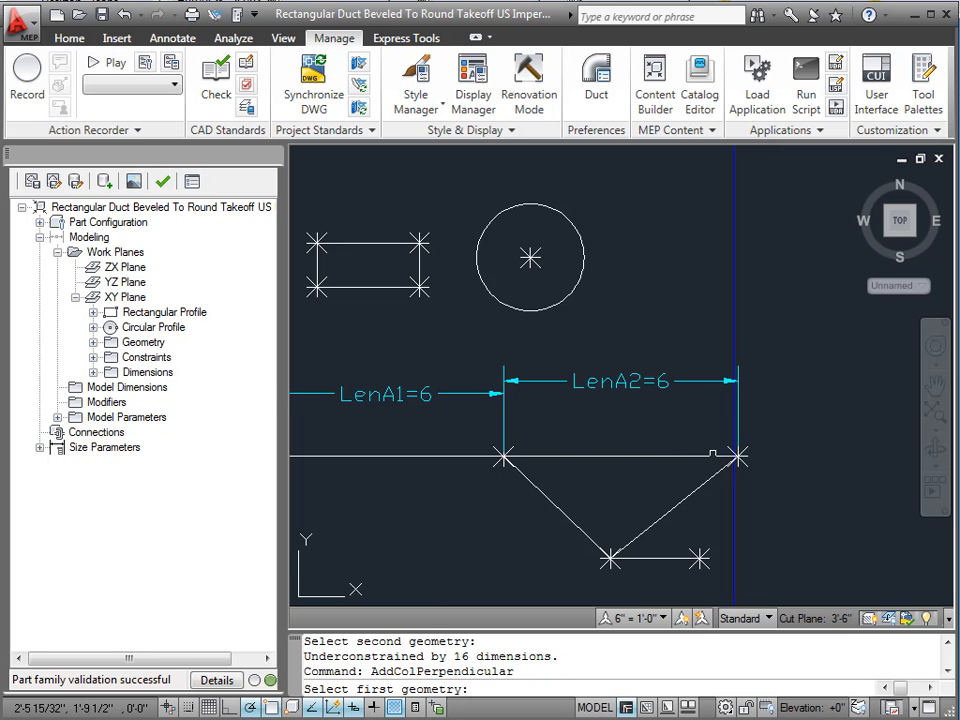
left_click(705, 457)
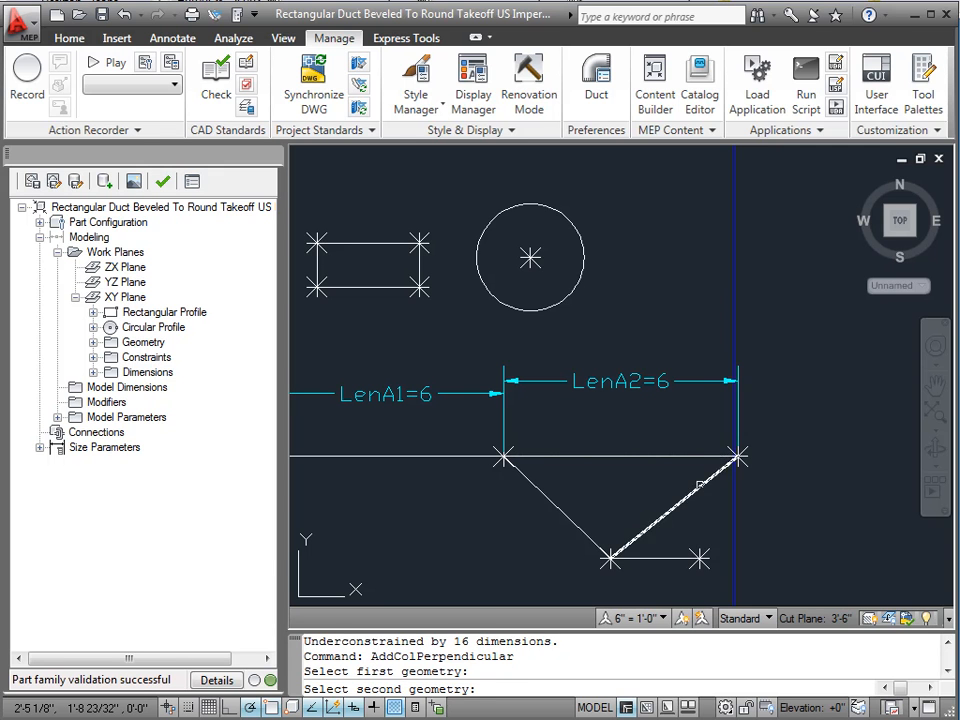
left_click(703, 484)
Step: Add a perpendicular constraint on the XY Plane between the vertical line and the short line at its lower end
scroll(617, 276, "down", 2)
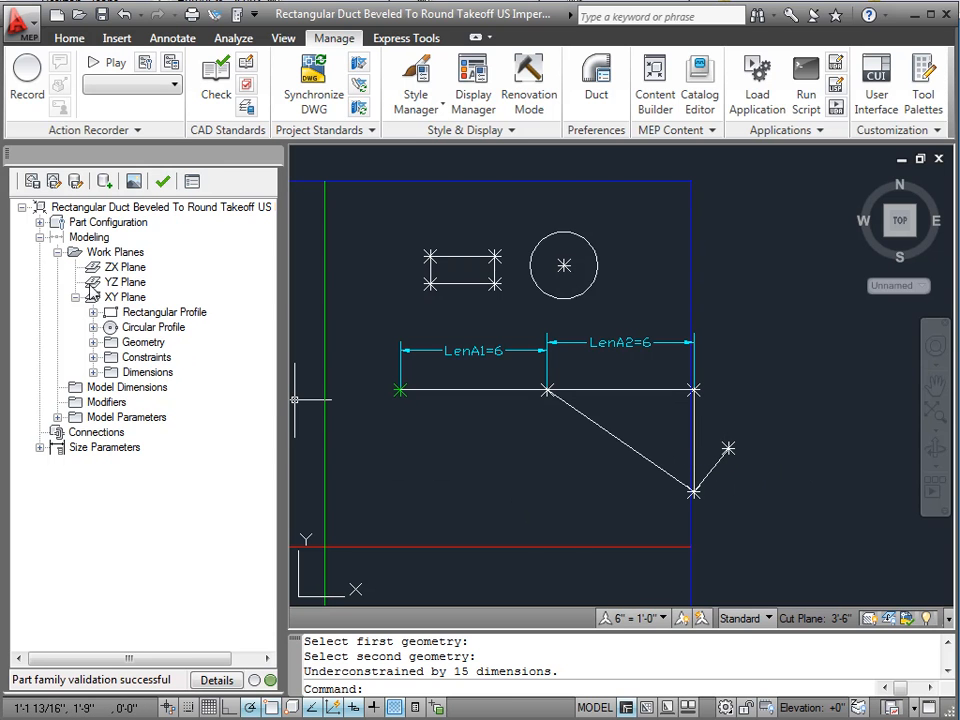
right_click(124, 298)
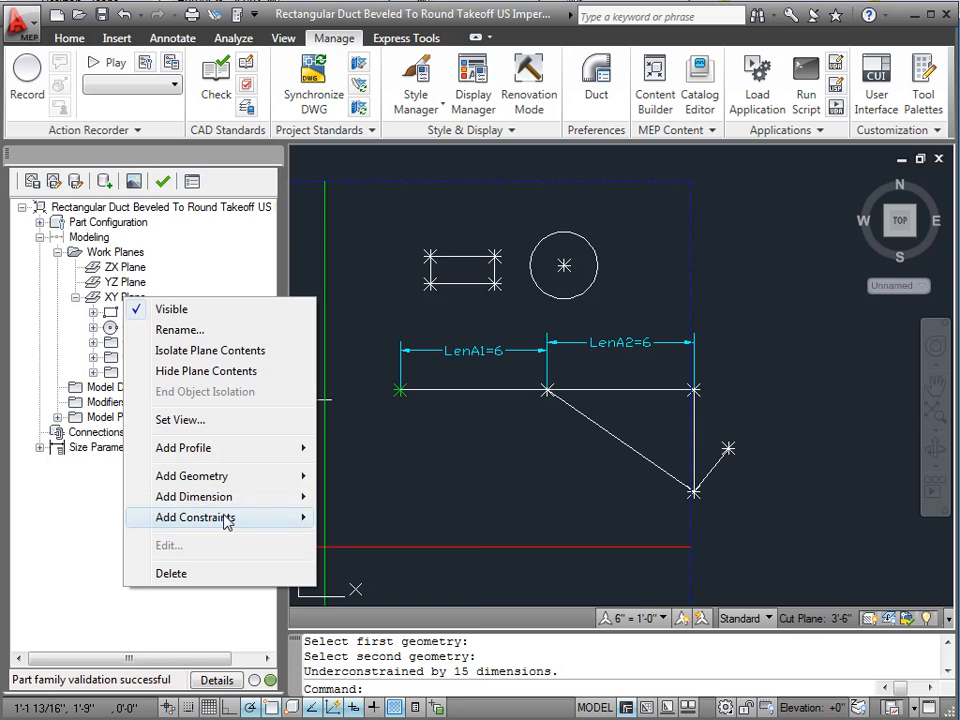
left_click(381, 559)
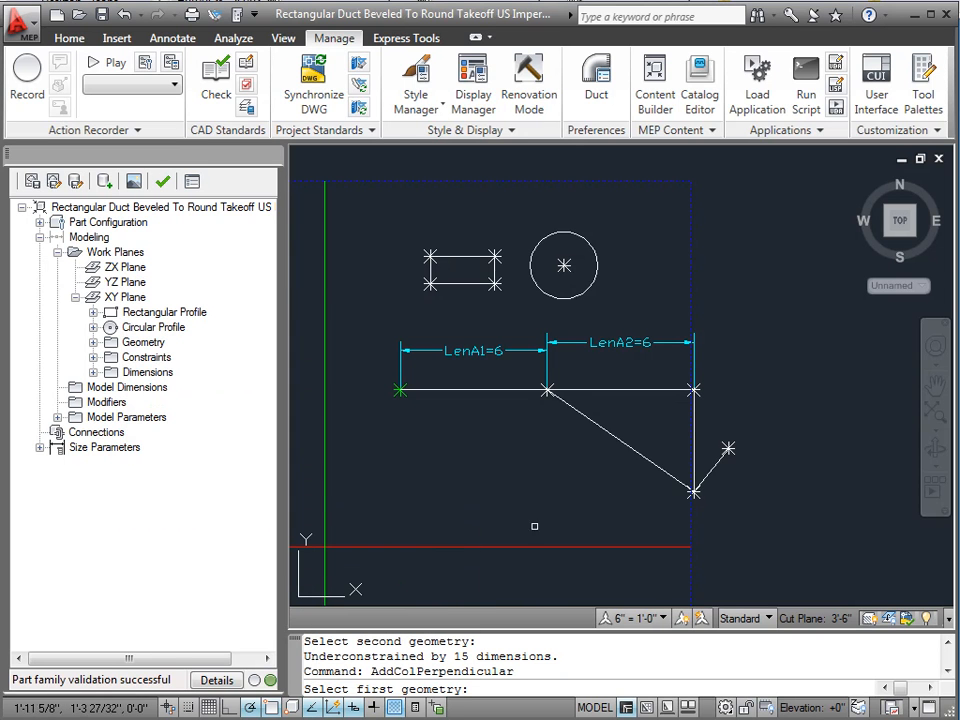
left_click(696, 450)
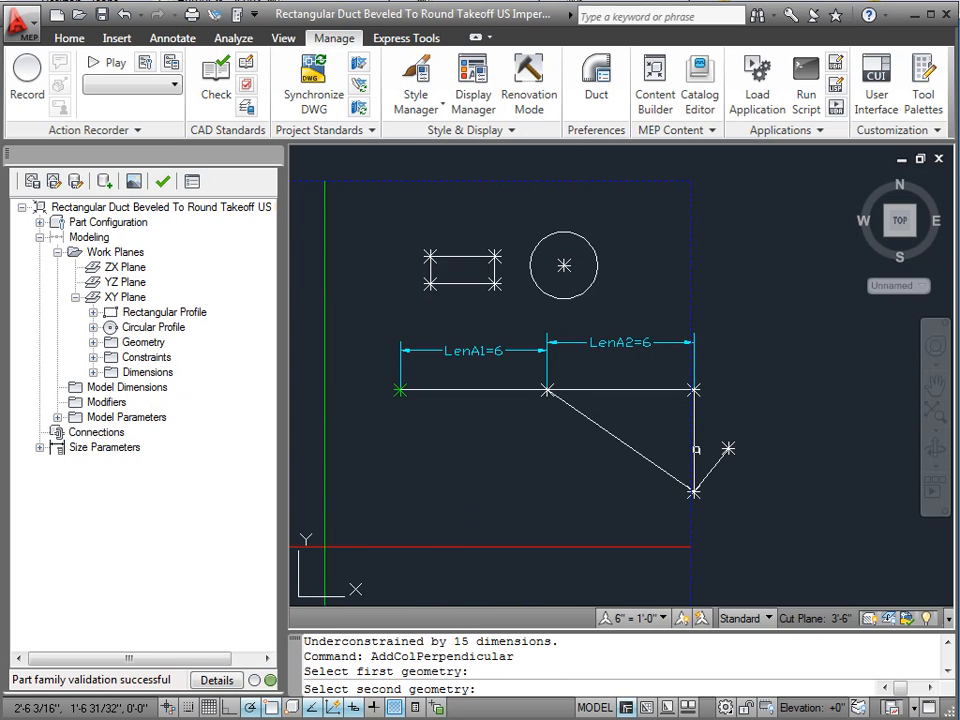
left_click(715, 464)
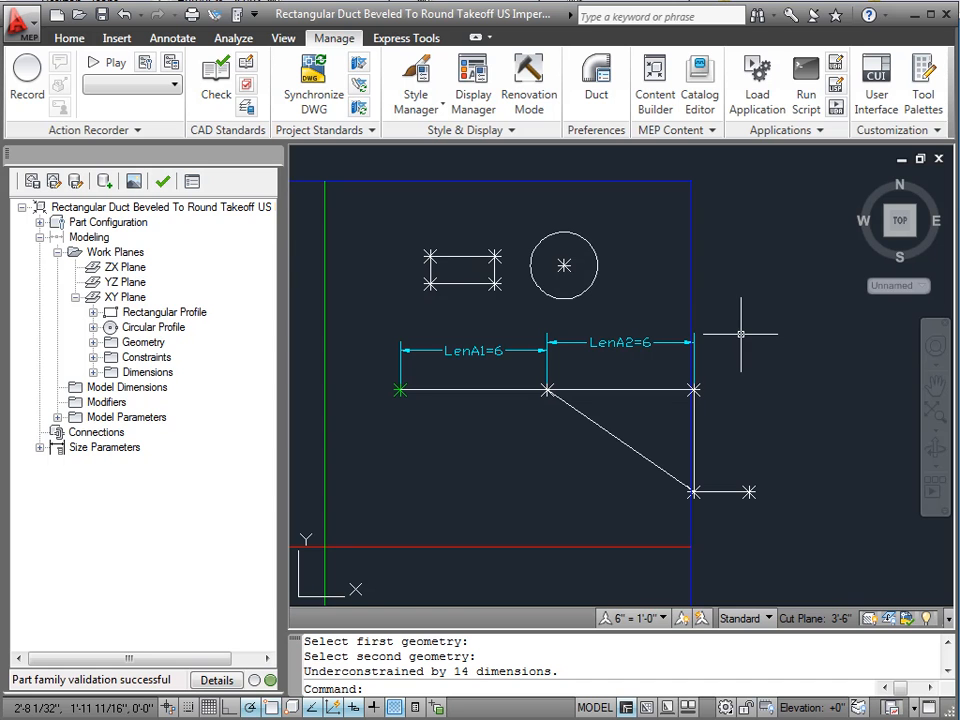
Step: Add a horizontal distance dimension of 2 between the short lower line's endpoints, placed below the line
right_click(123, 297)
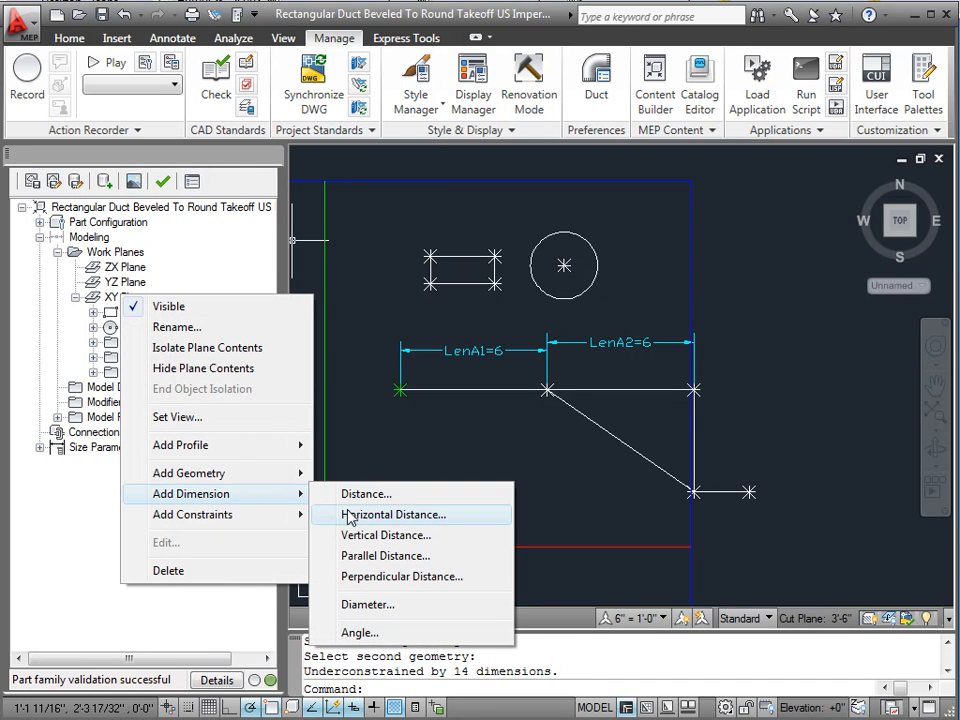
left_click(346, 514)
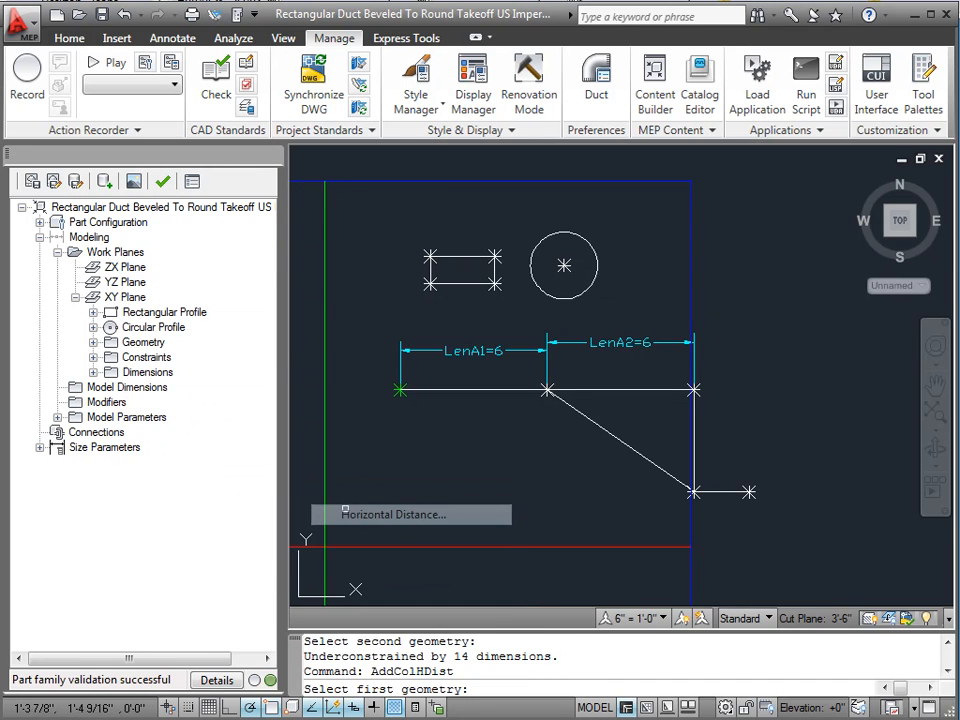
left_click(694, 494)
left_click(749, 493)
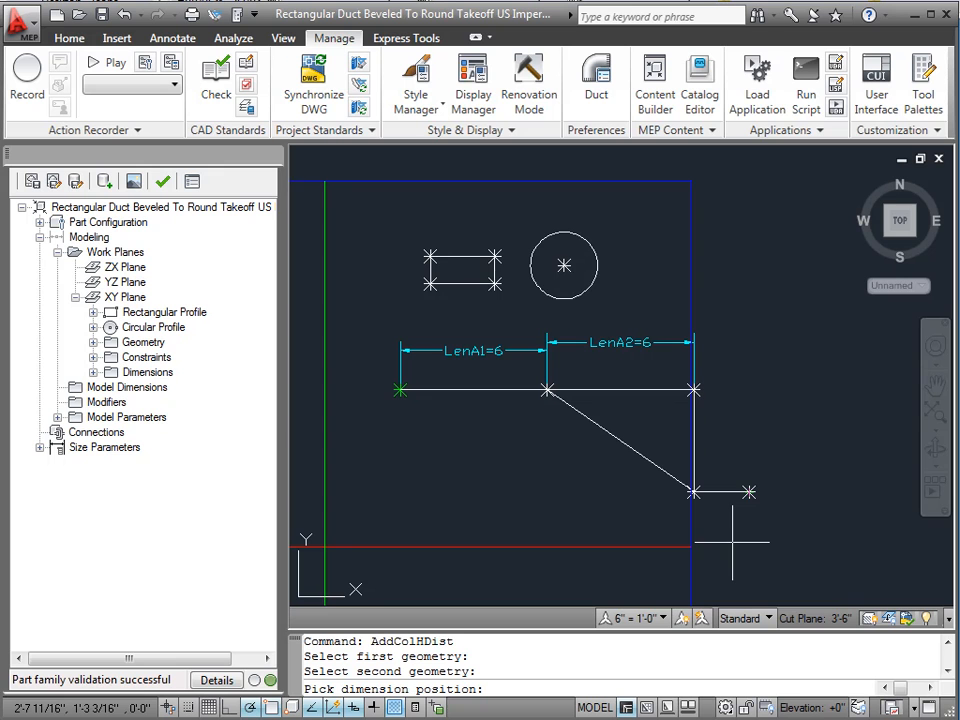
left_click(730, 547)
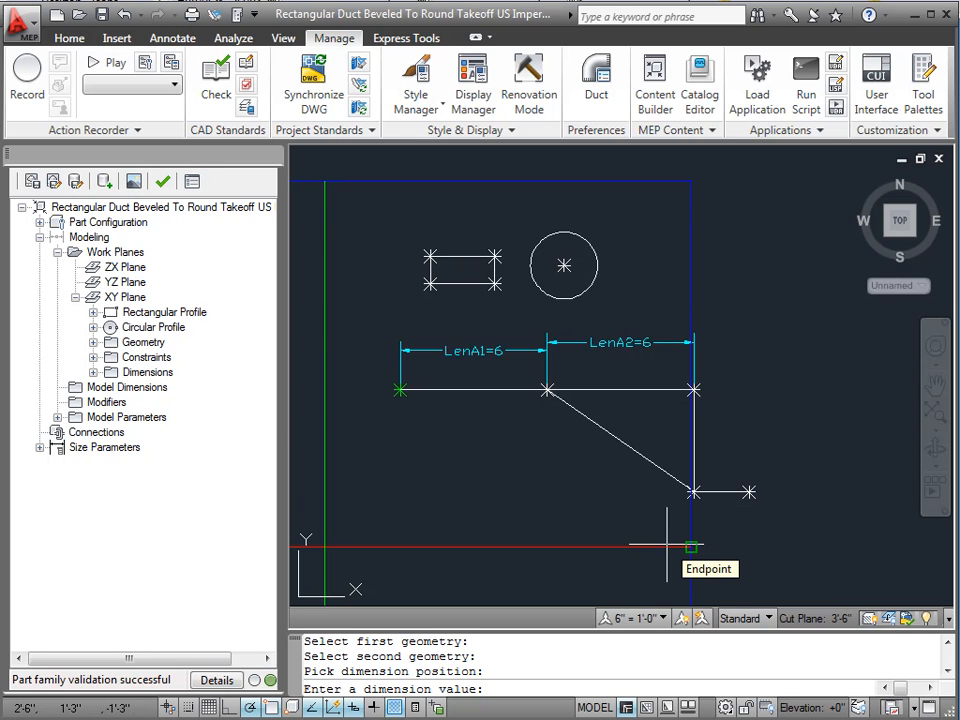
type("2")
key("Return")
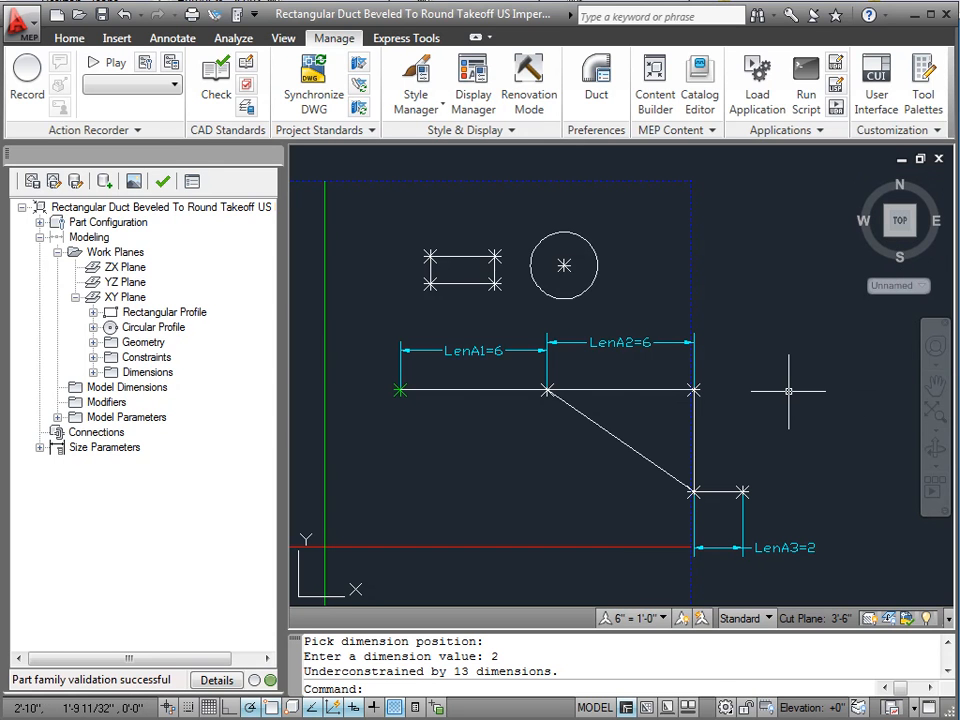
Step: Add a vertical distance dimension of 6 between the vertical line's upper and lower endpoints, placed to its right
right_click(121, 299)
mouse_move(220, 502)
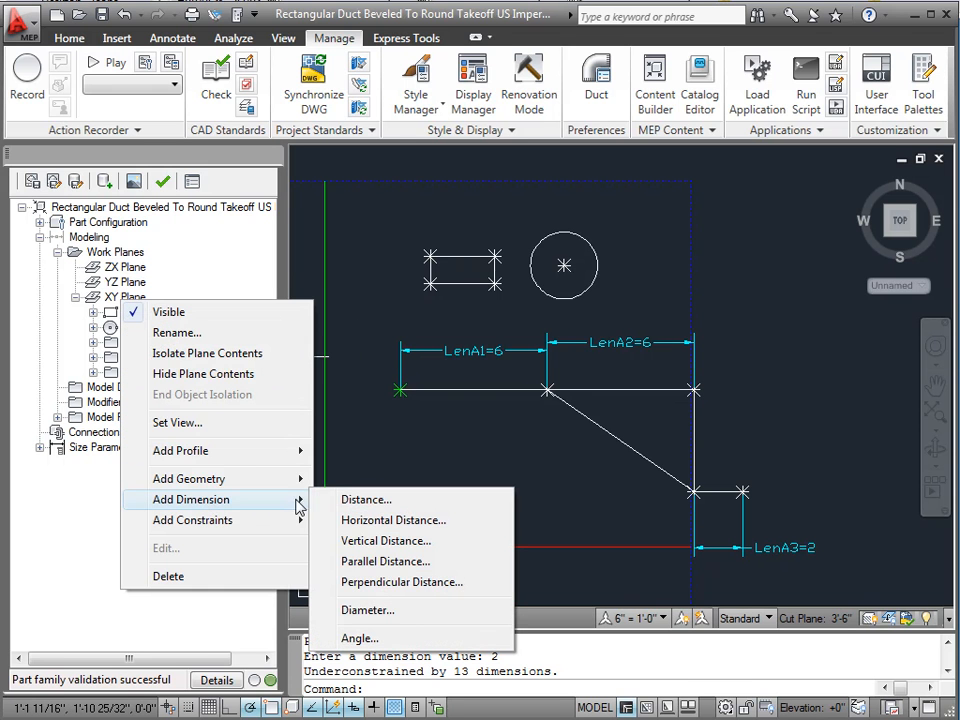
left_click(377, 540)
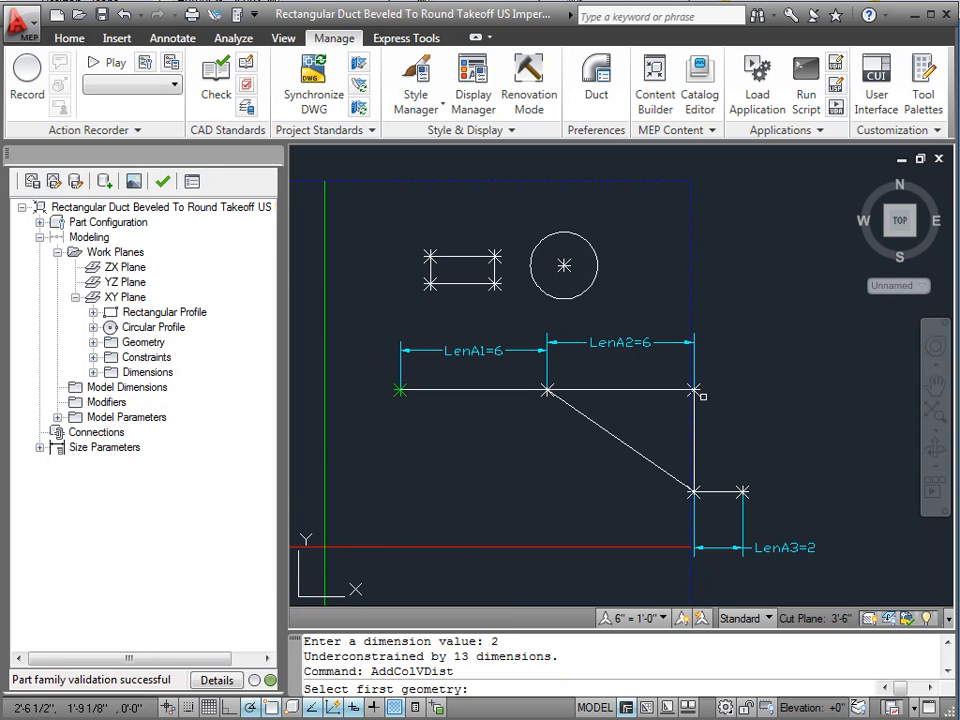
left_click(694, 390)
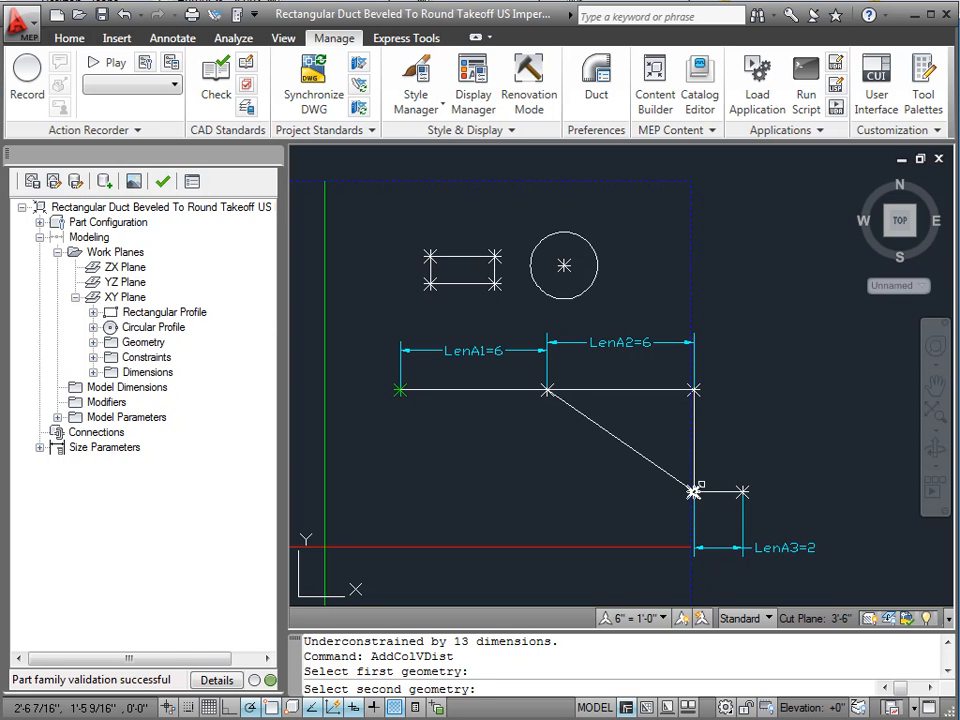
left_click(694, 491)
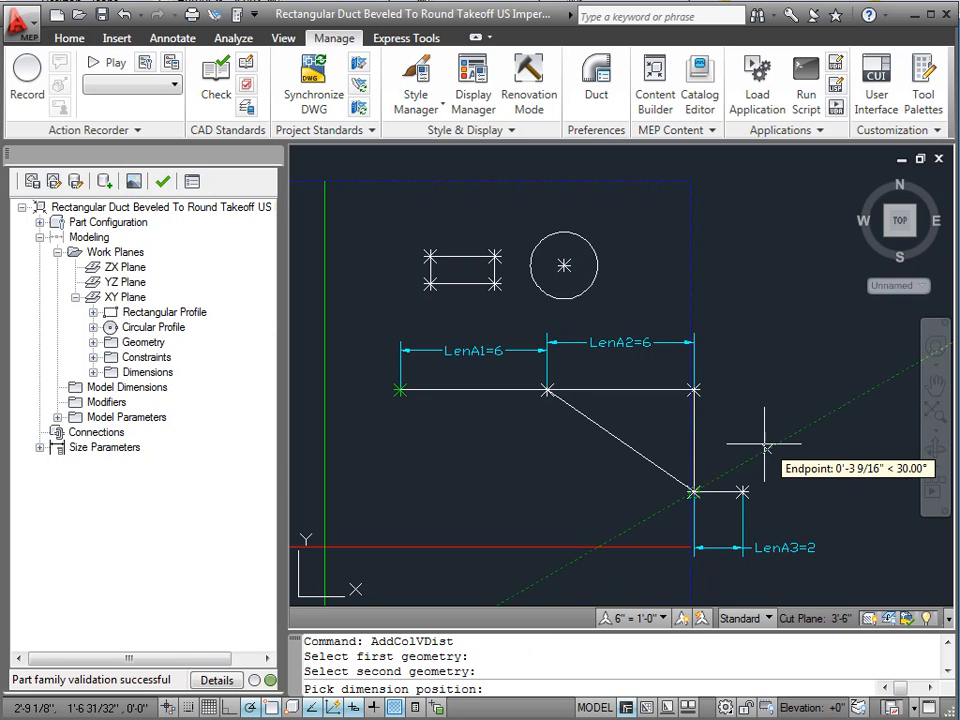
left_click(796, 440)
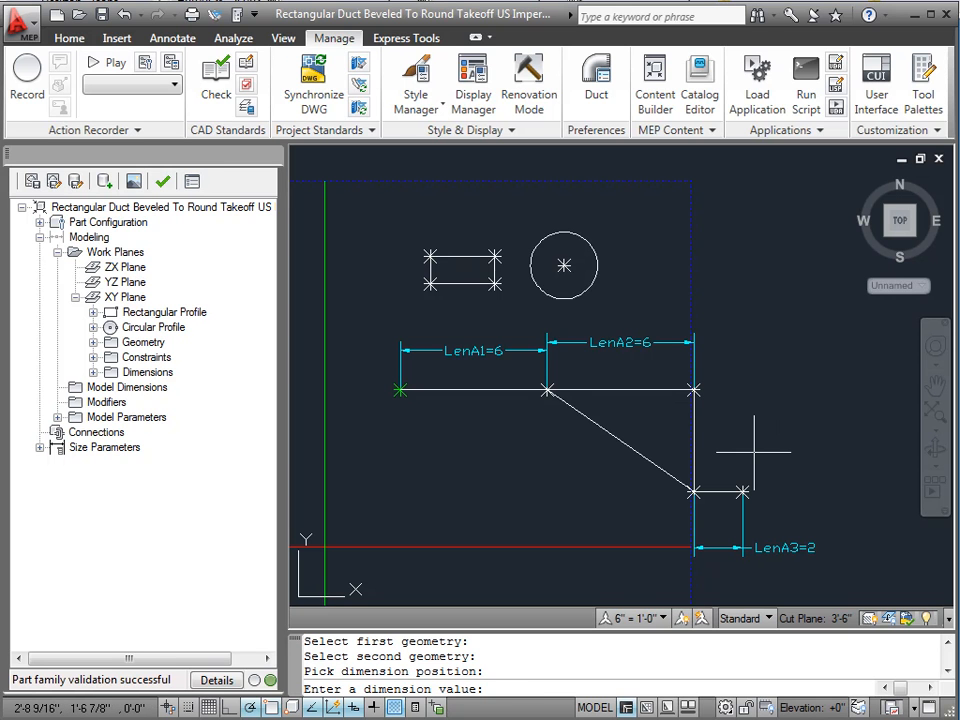
type("6")
key("Return")
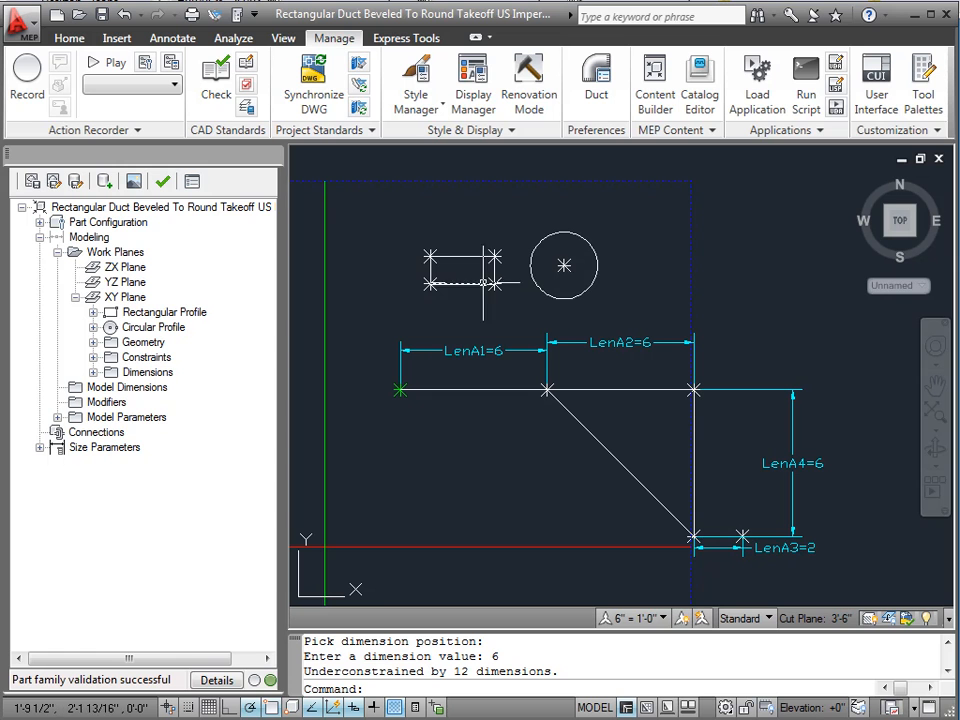
Step: Dimension the rectangular profile's left side with a vertical distance of 2 between its corner points
right_click(131, 304)
mouse_move(221, 503)
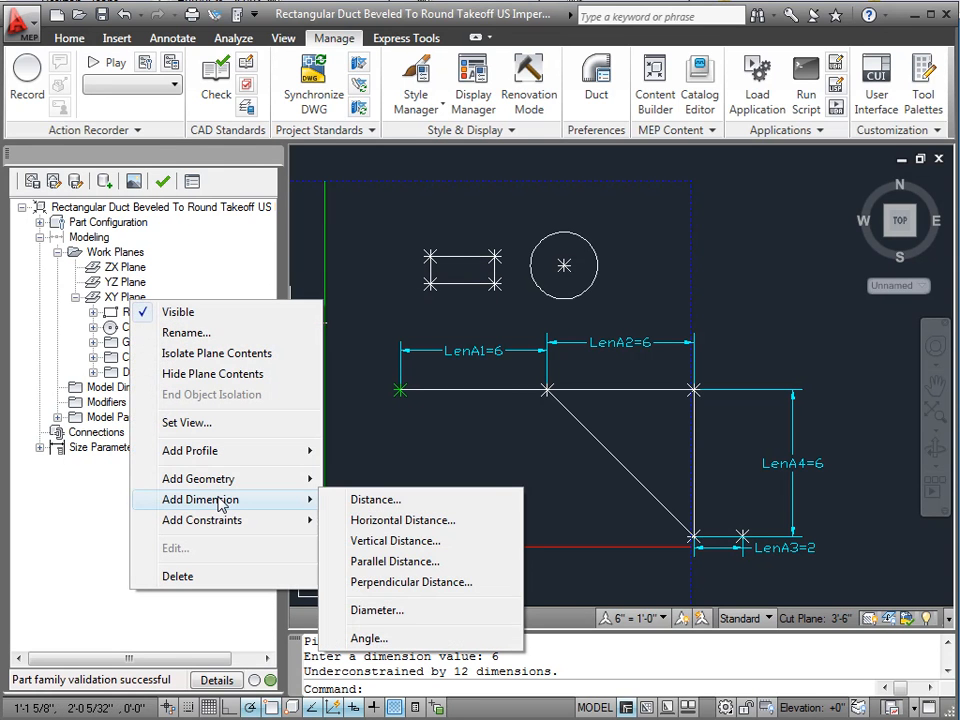
left_click(392, 540)
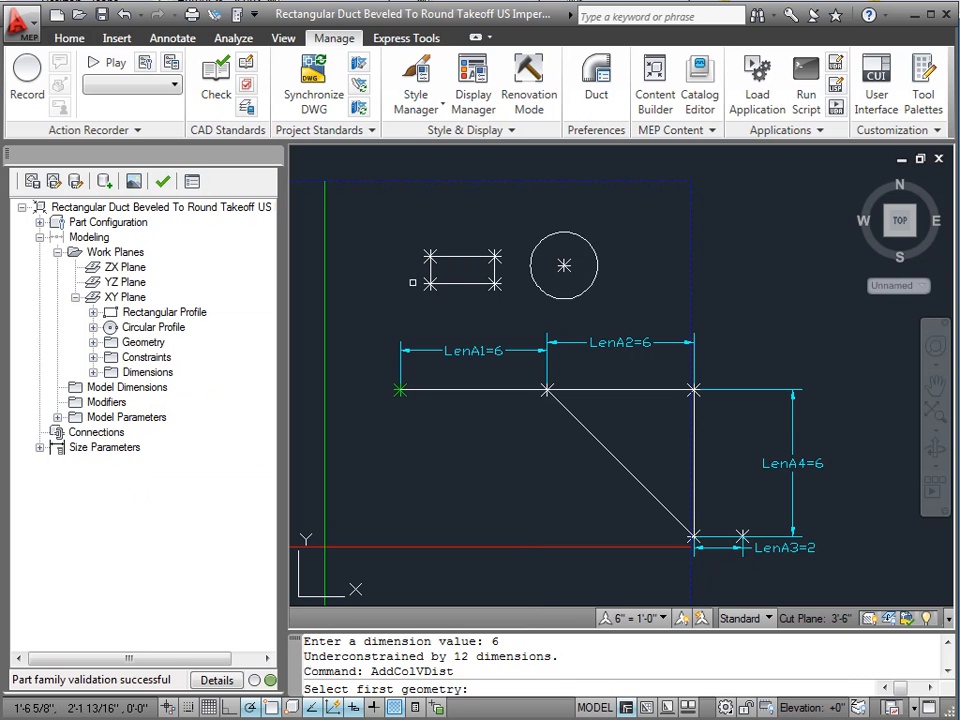
left_click(426, 271)
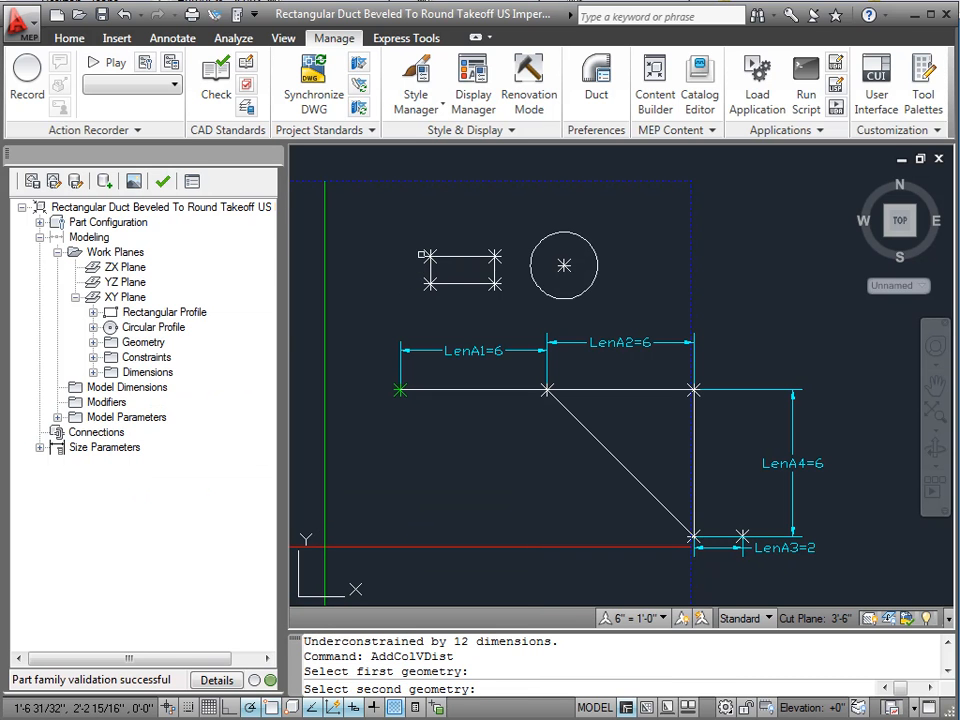
left_click(424, 256)
left_click(380, 268)
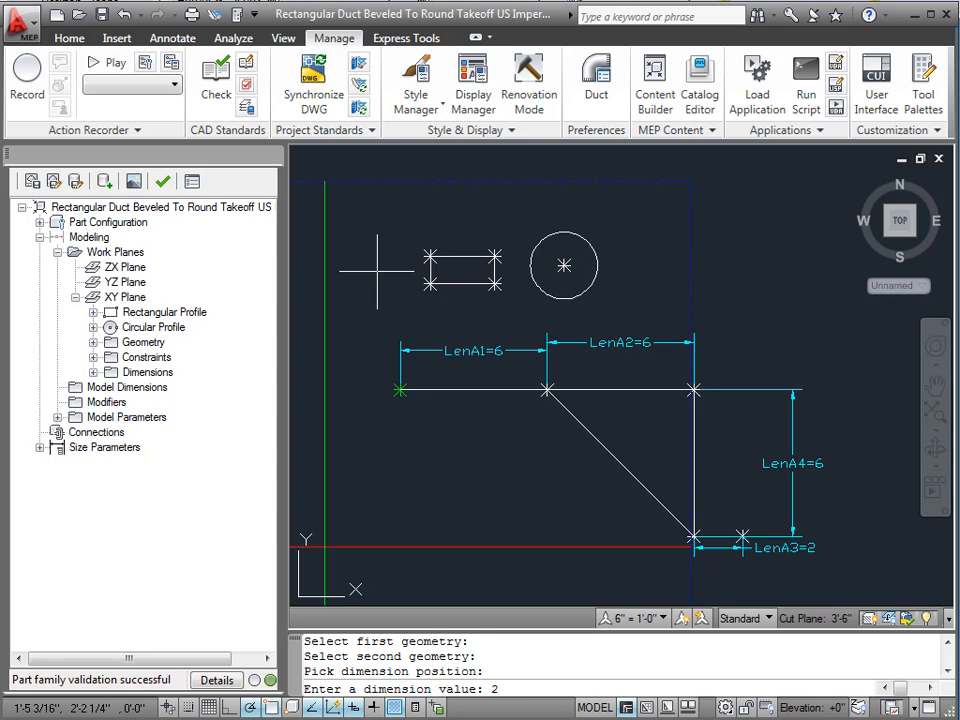
key("Return")
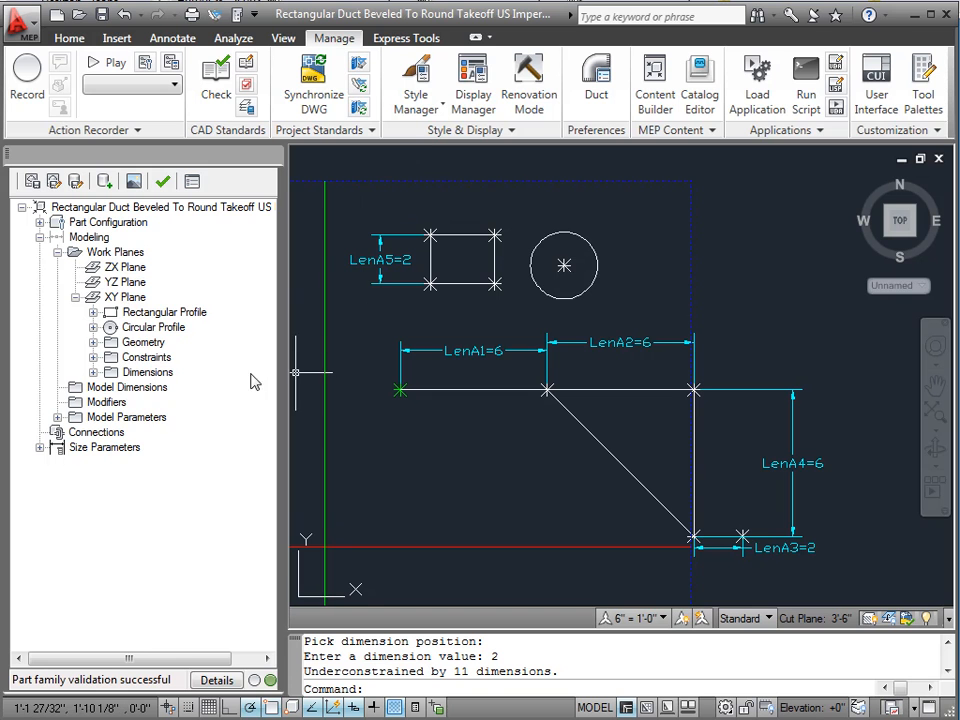
Step: Dimension the rectangular profile's top edge with a horizontal distance of 3 between its upper corner points
right_click(122, 300)
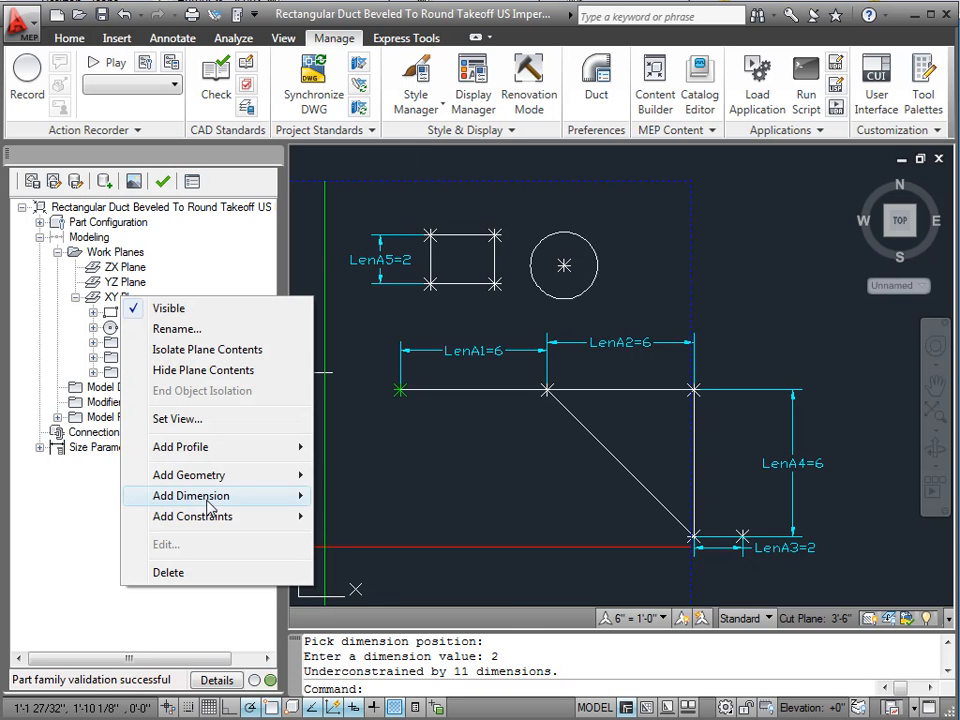
mouse_move(212, 500)
left_click(385, 516)
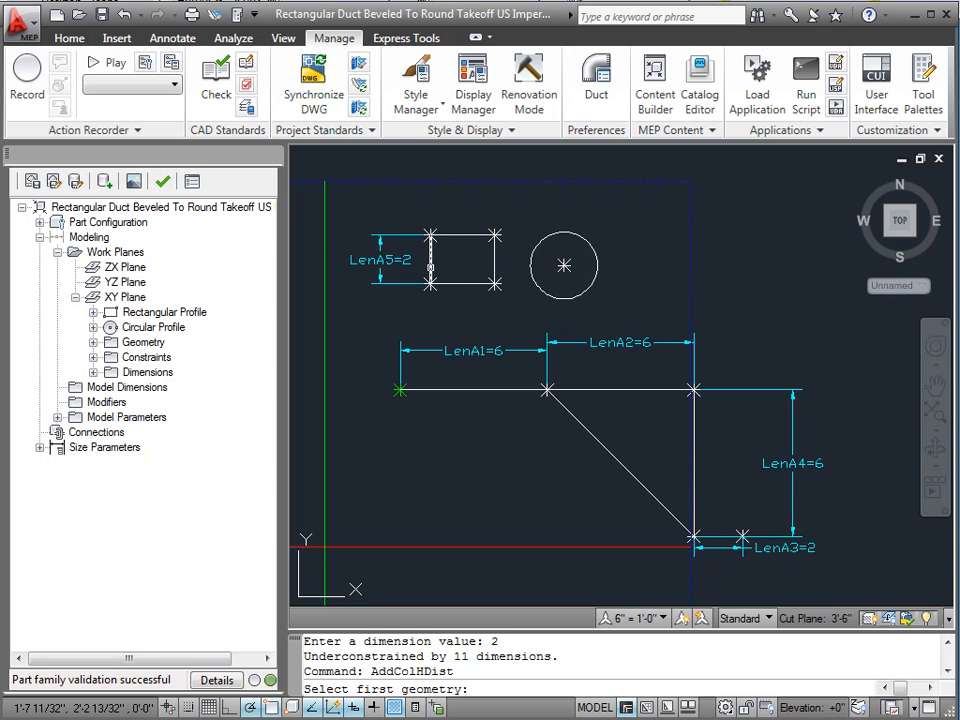
left_click(430, 233)
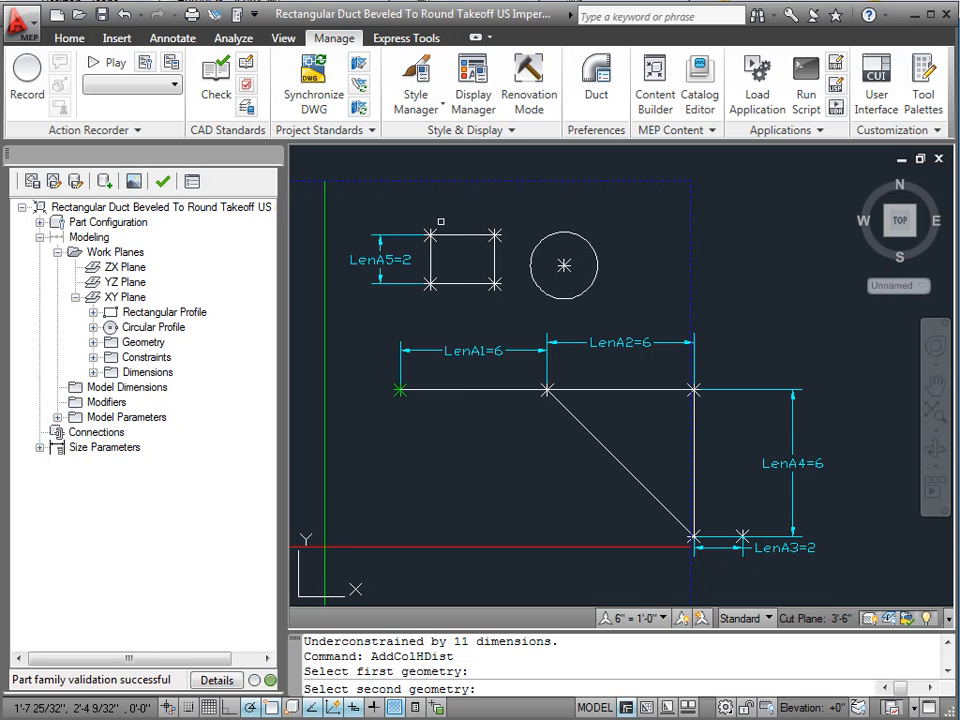
left_click(494, 234)
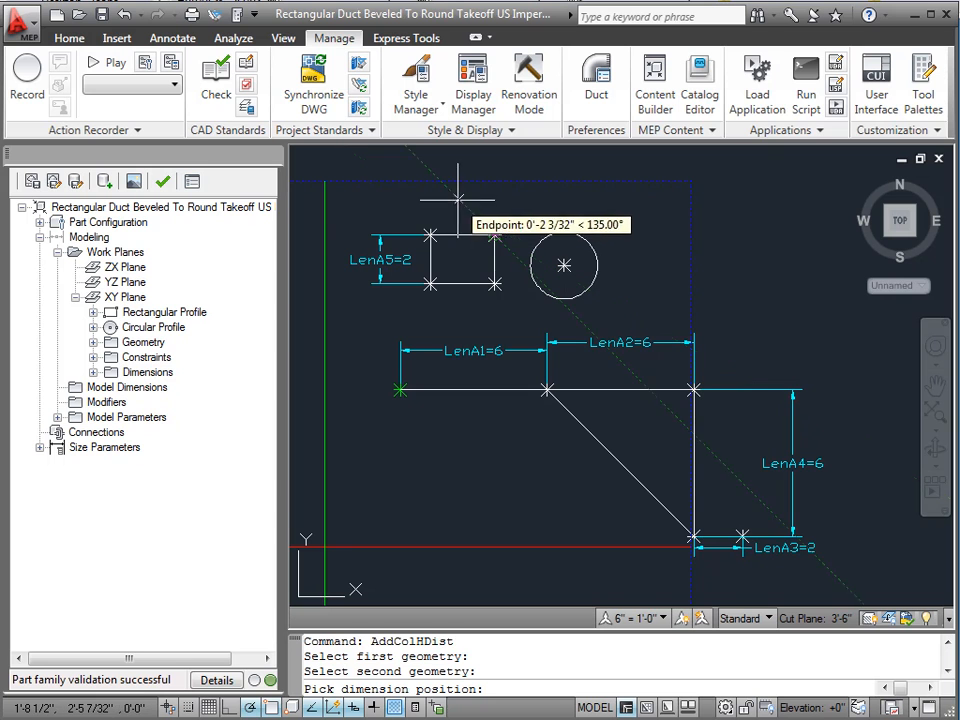
left_click(467, 216)
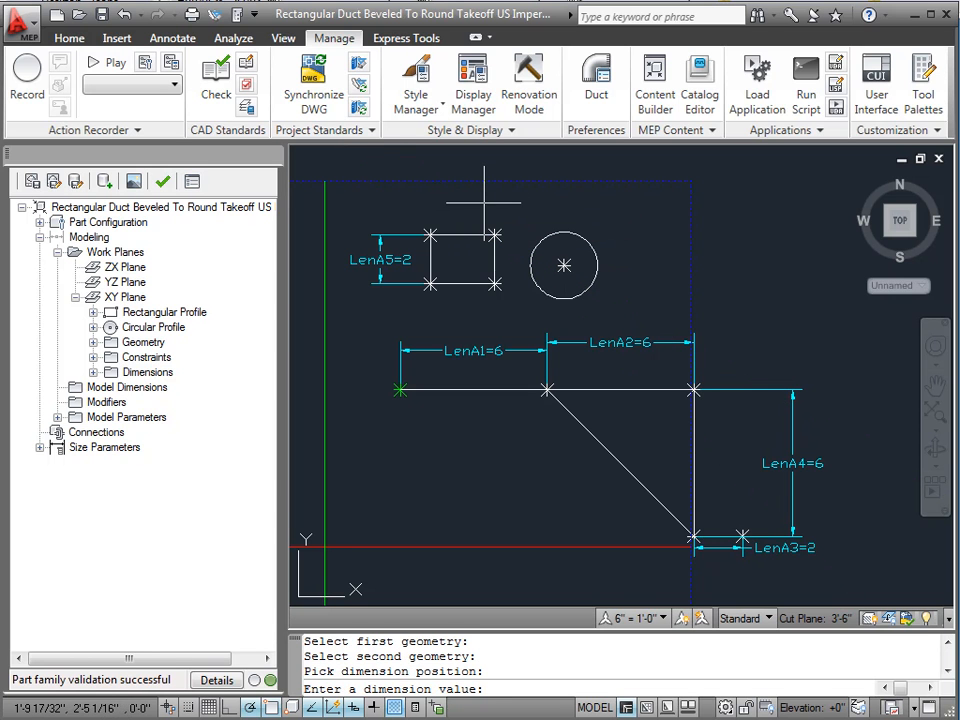
key("Return")
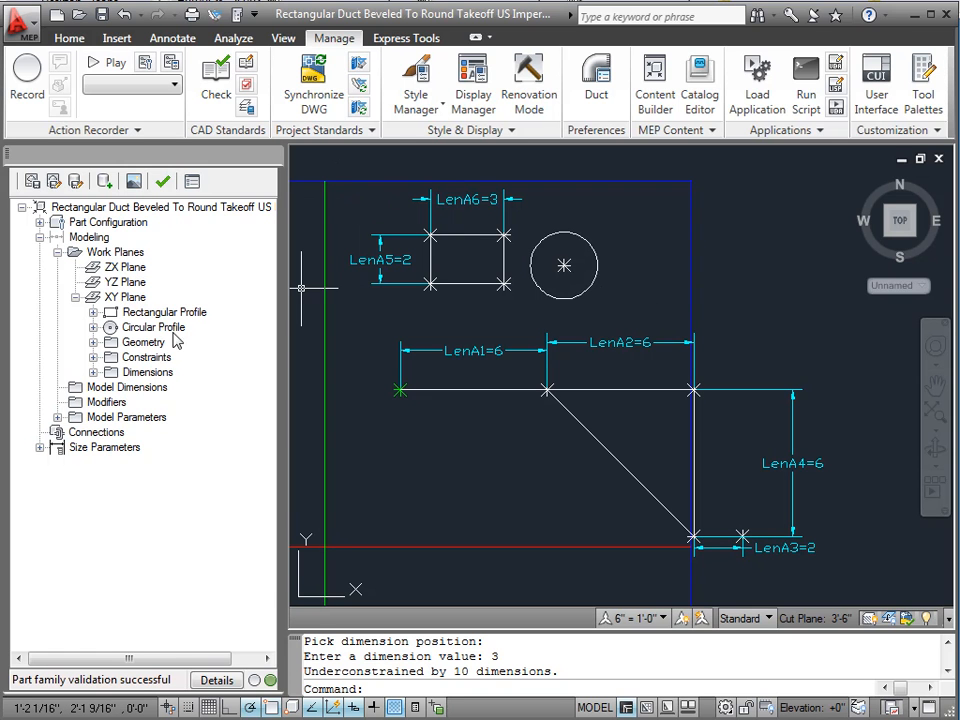
Step: Add a diameter dimension to the circular profile on the XY Plane, placed above and to the right of the circle
right_click(146, 304)
mouse_move(242, 502)
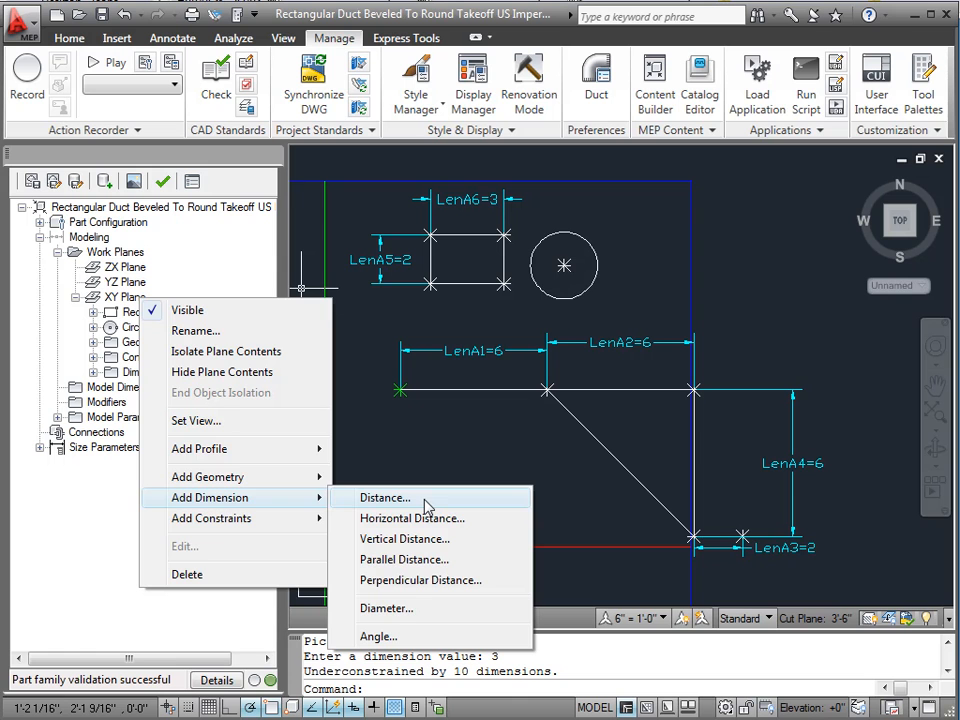
left_click(386, 608)
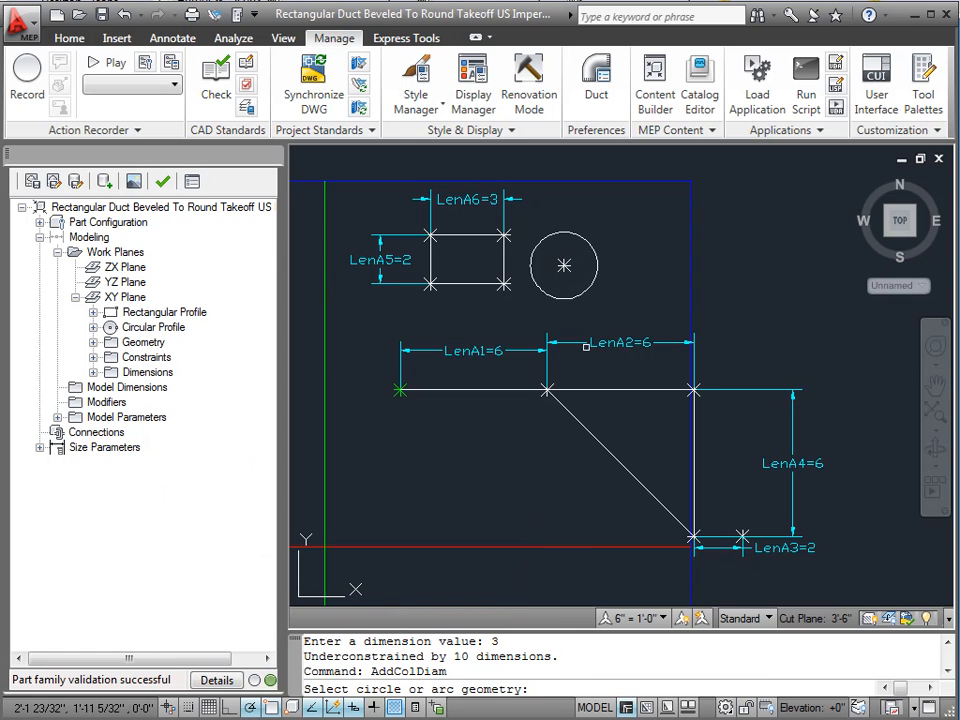
left_click(597, 267)
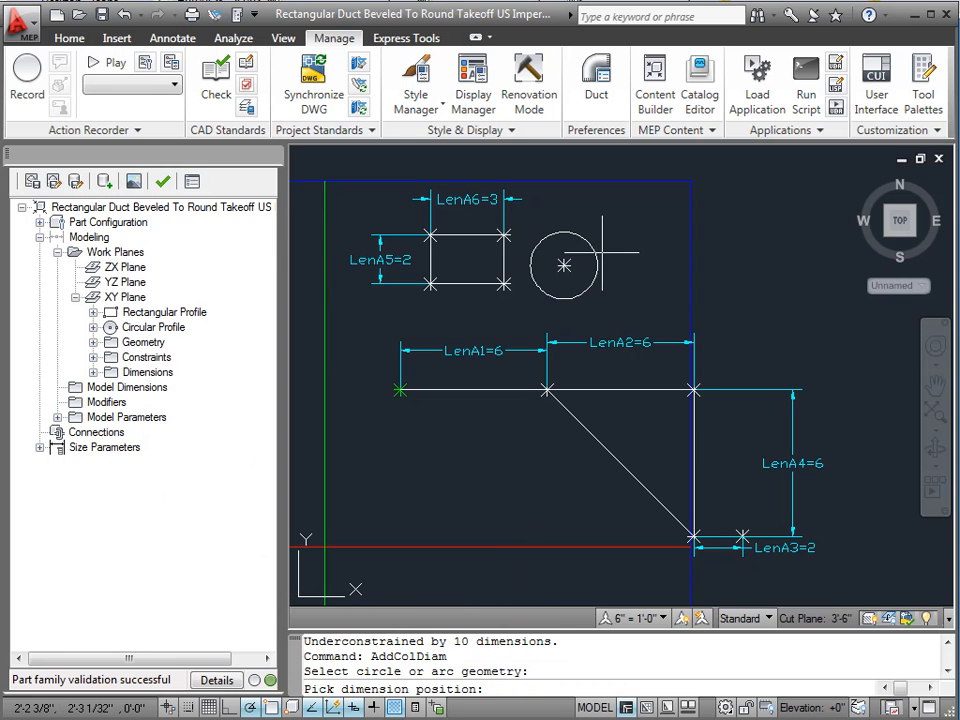
left_click(614, 215)
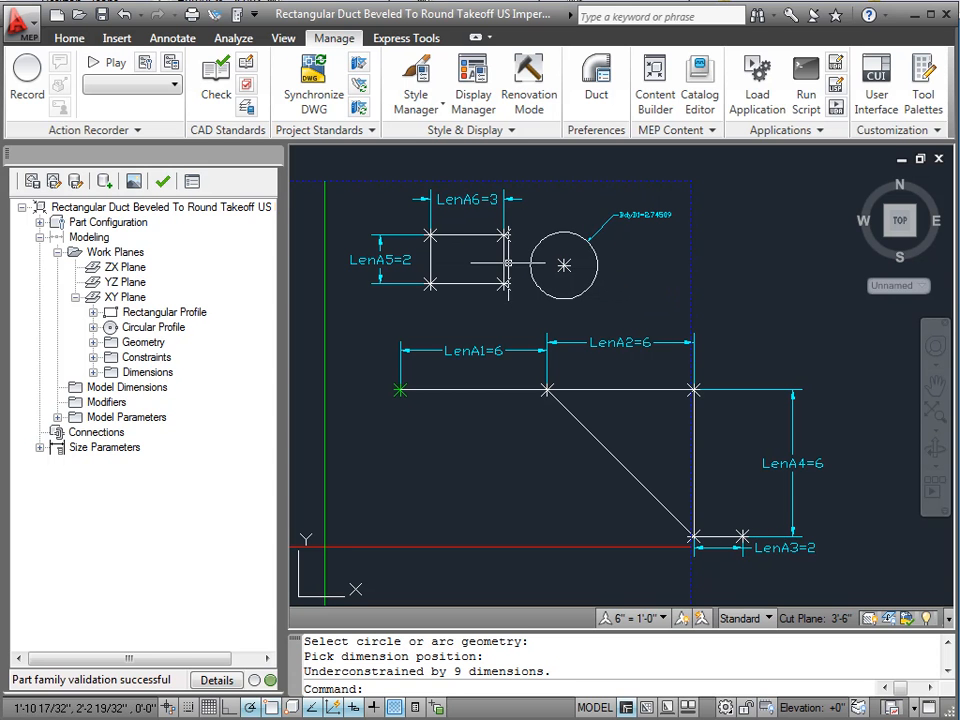
Step: Open the options for adding a modifier to the part model
left_click(75, 454)
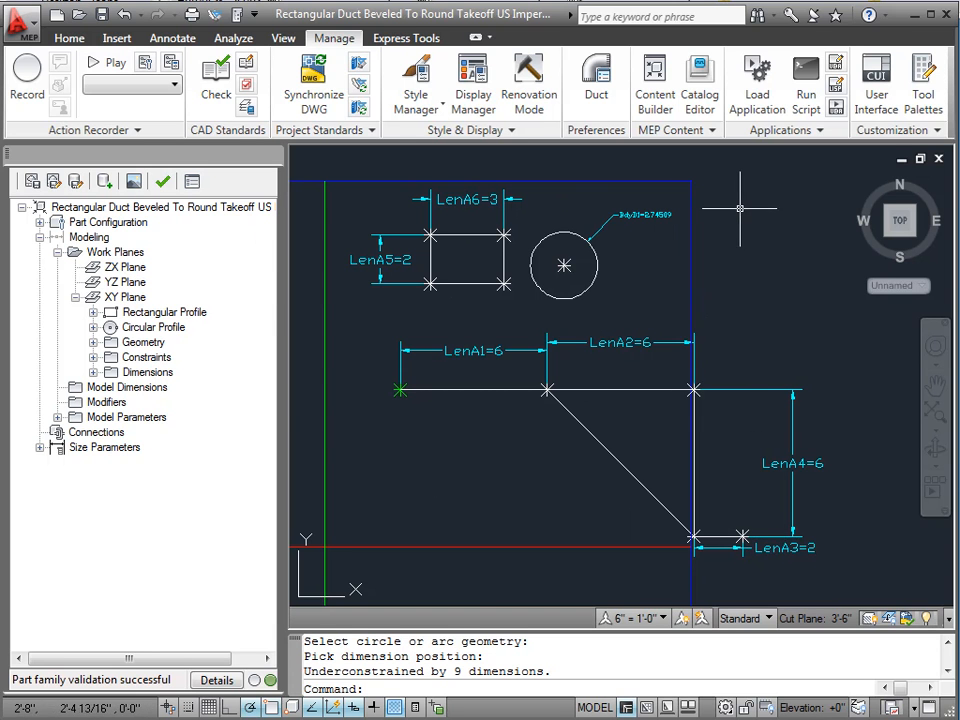
scroll(737, 202, "down", 2)
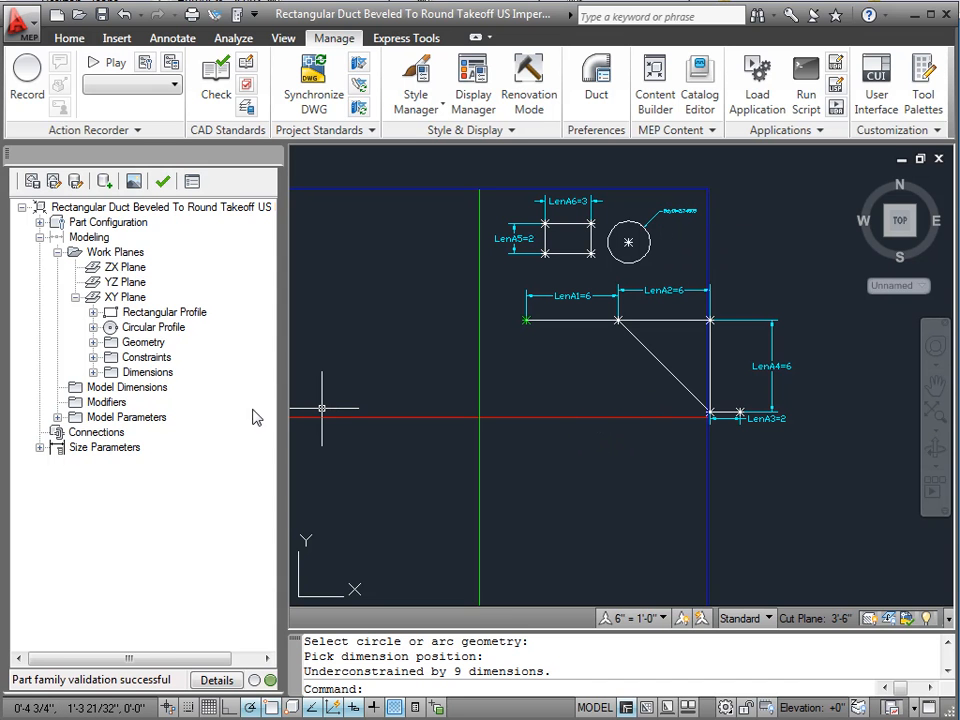
right_click(74, 405)
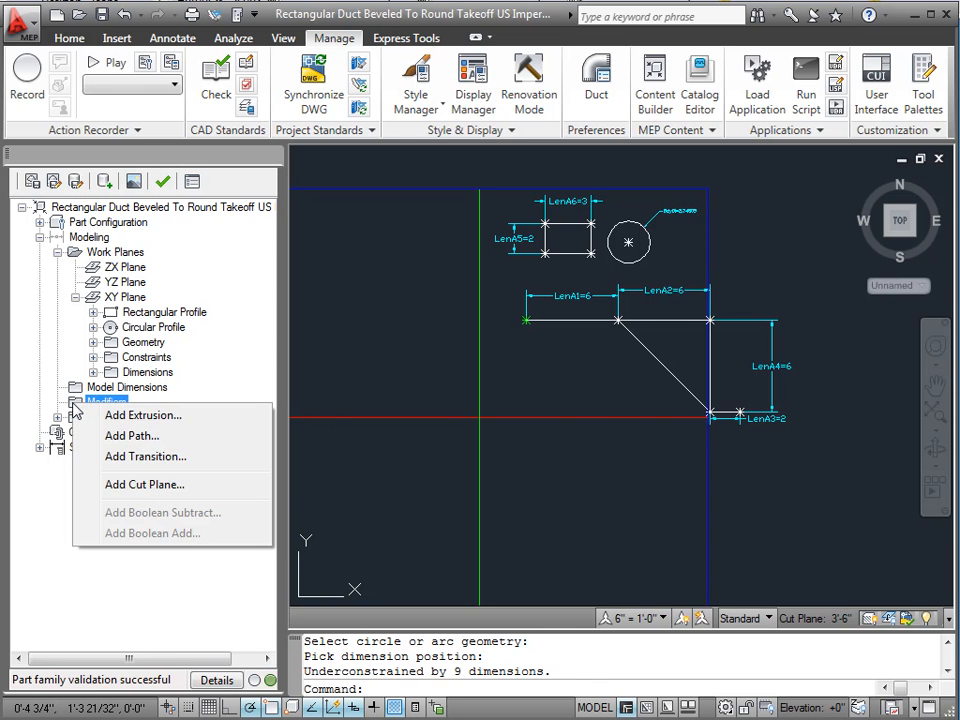